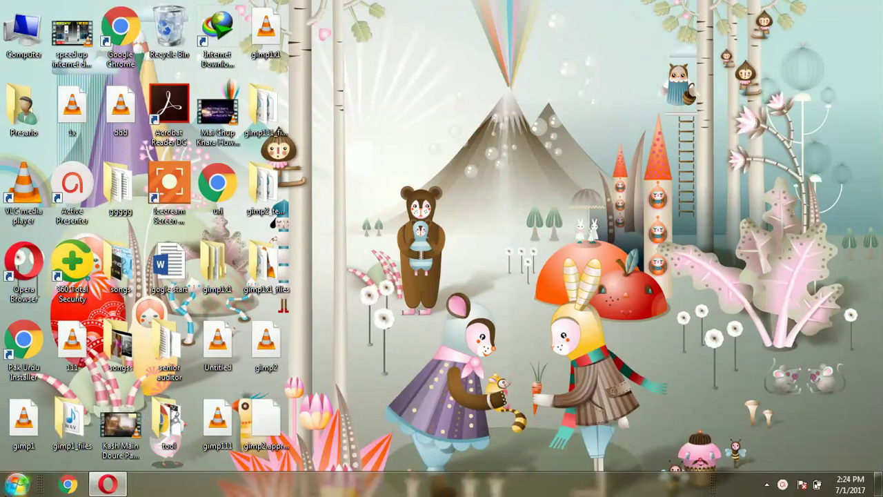
Step: Launch GIMP and spread its image window, toolbox and brushes dock apart across the desktop
click(17, 484)
click(47, 334)
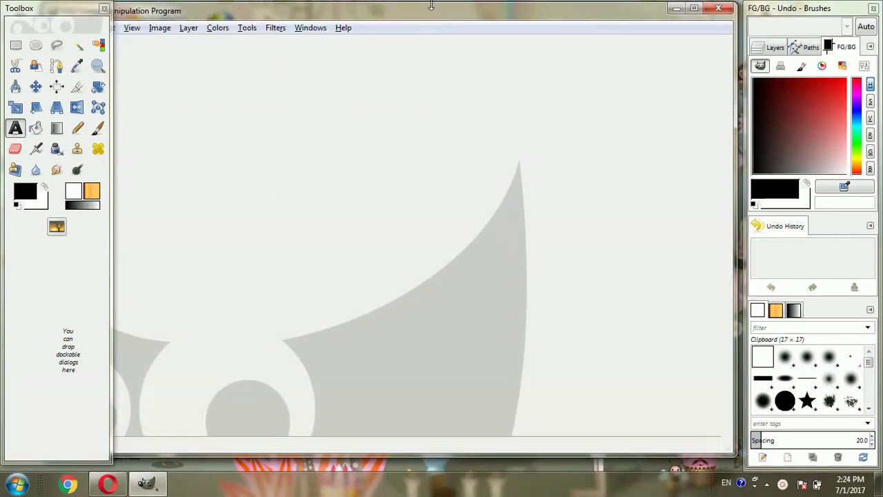
drag(419, 18, 476, 20)
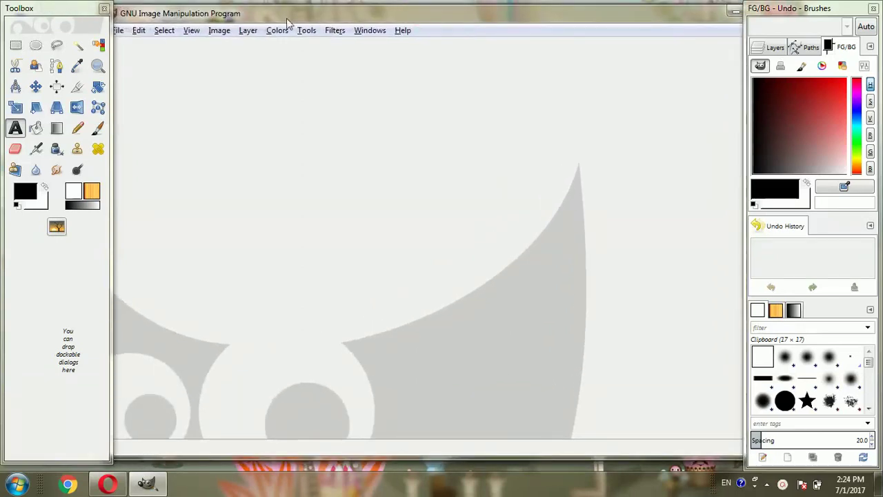
mouse_move(62, 12)
mouse_down()
mouse_move(350, 69)
mouse_move(113, 9)
mouse_move(55, 14)
mouse_up()
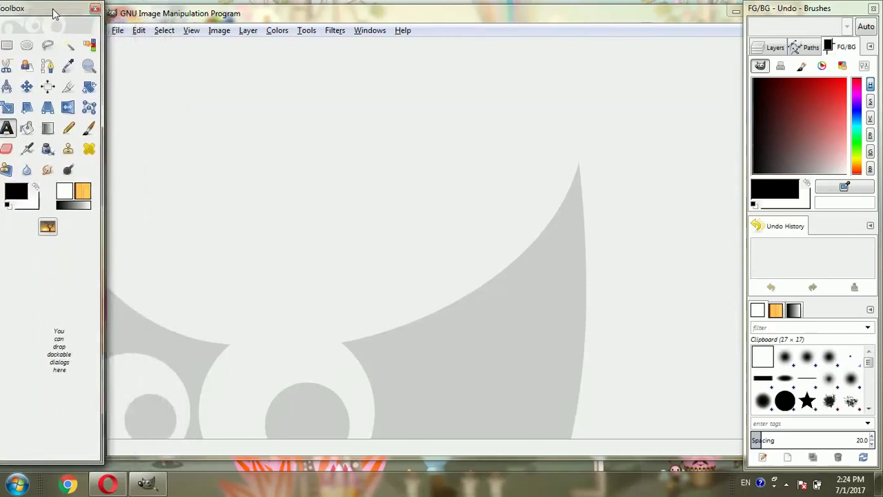
mouse_move(833, 14)
mouse_down()
mouse_move(605, 46)
mouse_move(532, 33)
mouse_move(879, 27)
mouse_up()
drag(582, 15, 574, 17)
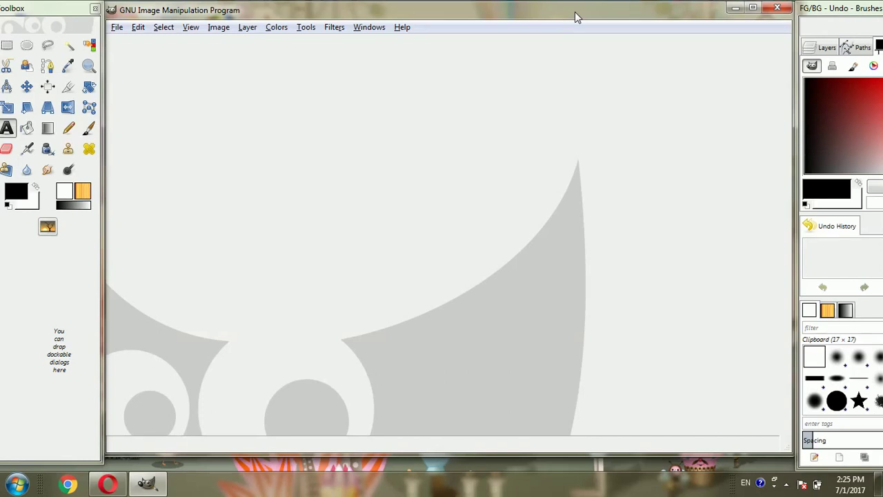
Step: Turn single-window mode on and switch back to separate windows
click(368, 31)
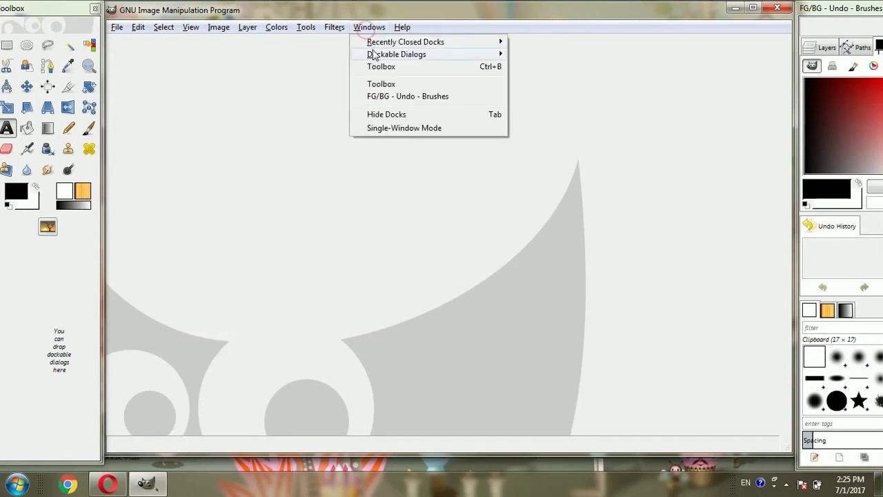
click(386, 130)
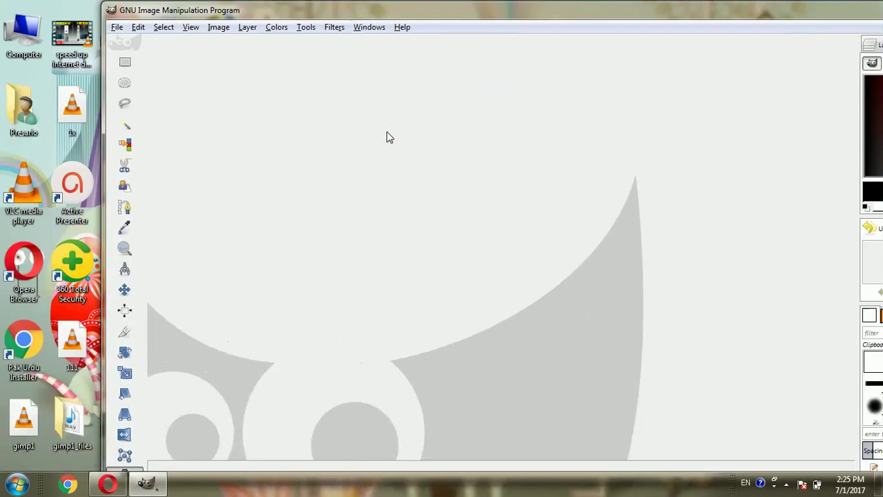
drag(575, 10, 523, 19)
click(309, 37)
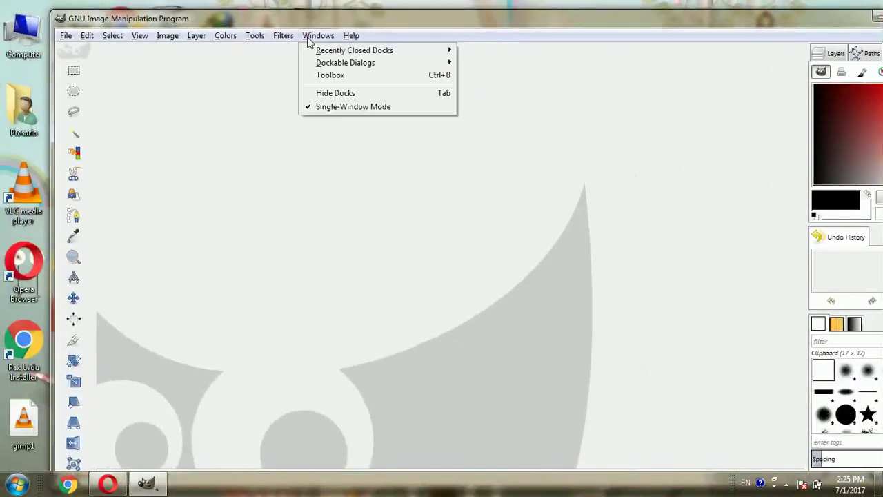
click(322, 108)
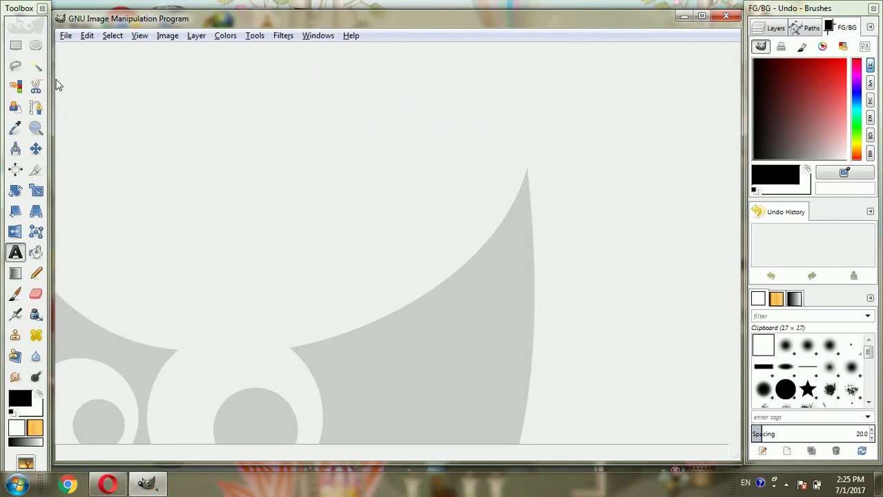
Step: Narrow the image window from its toolbox side and widen the toolbox to four tool columns beside it
drag(53, 82, 105, 81)
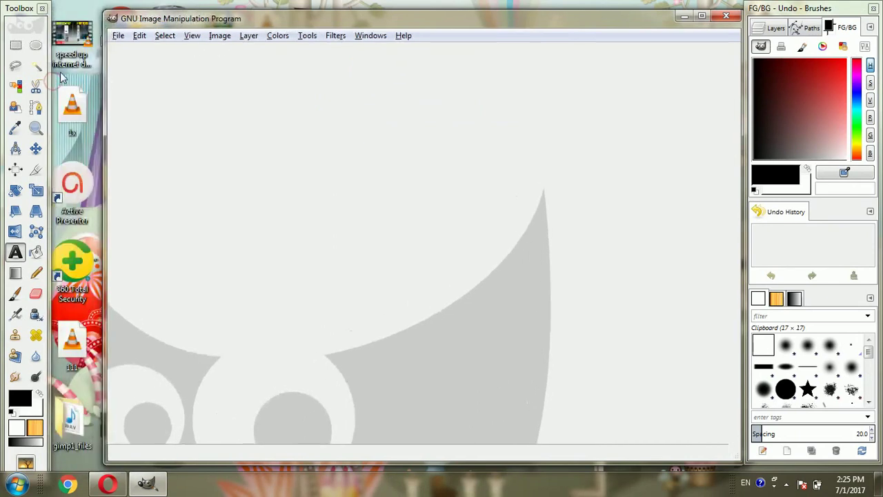
drag(46, 71, 97, 80)
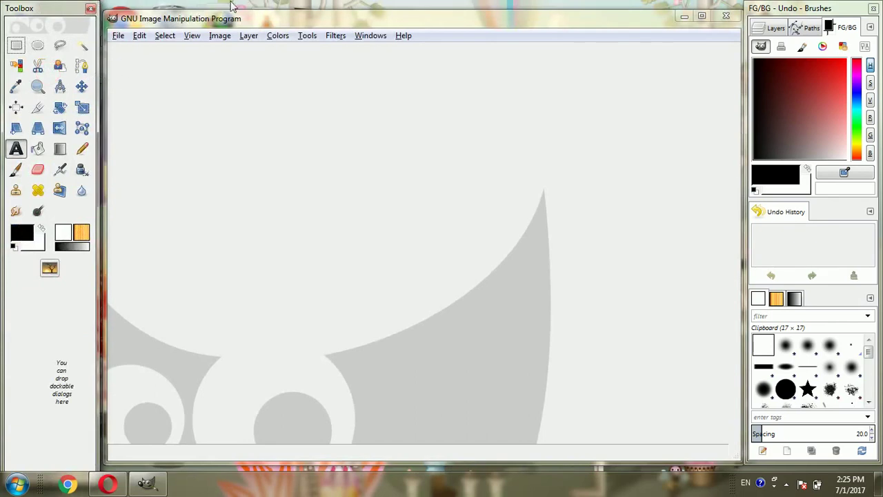
drag(363, 25, 361, 26)
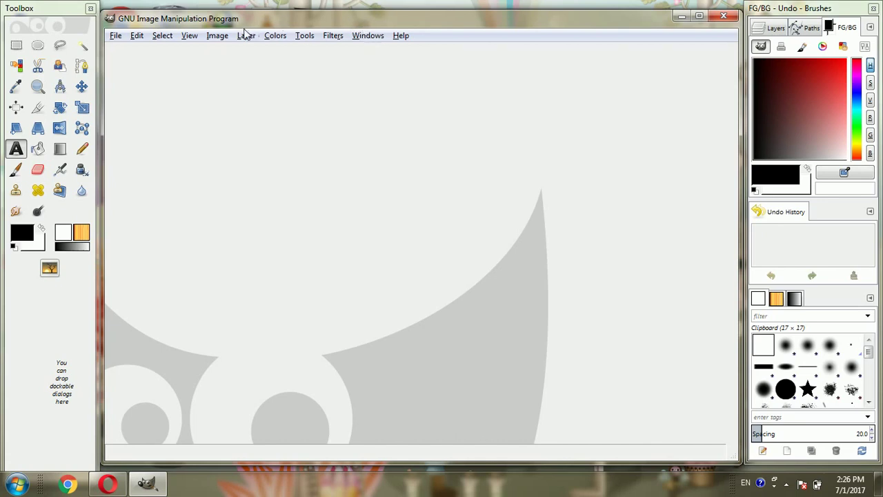
Step: Open the image InShot_20170623_180012.png from the recently used files
click(113, 38)
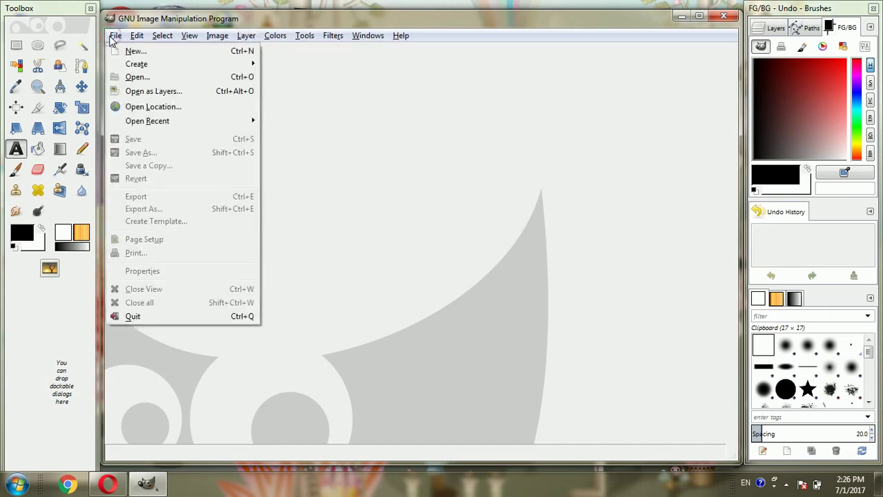
click(138, 77)
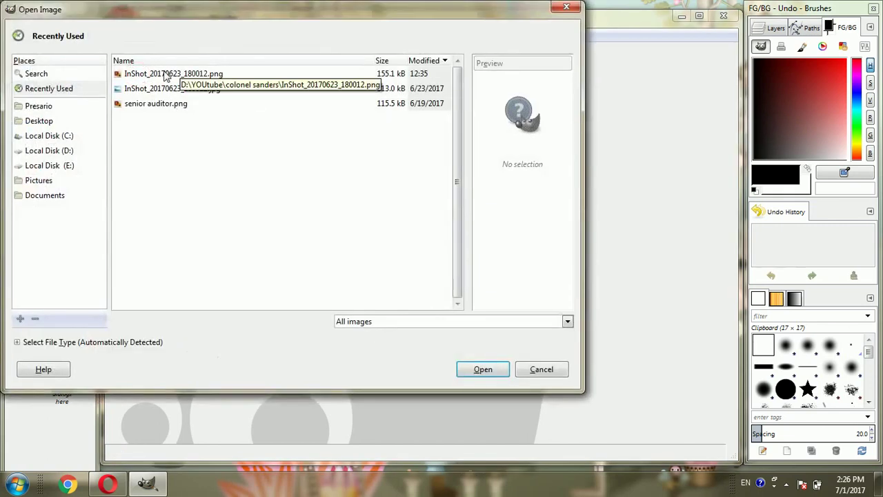
click(166, 74)
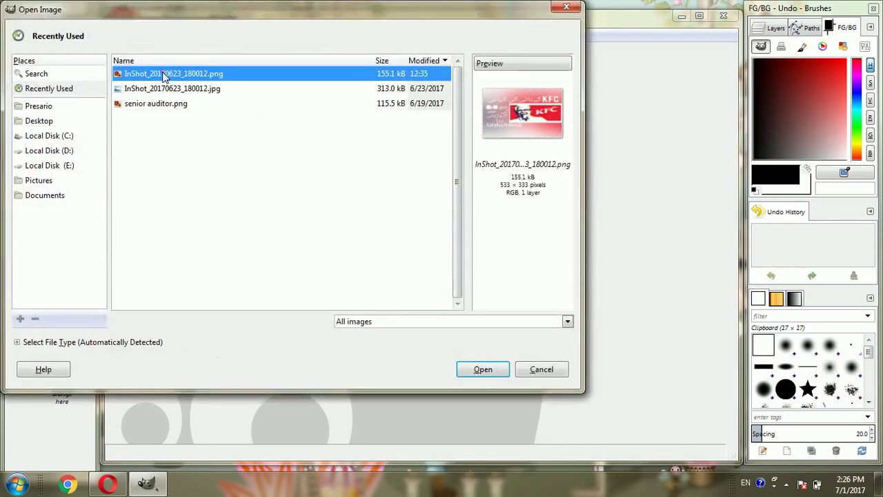
click(483, 370)
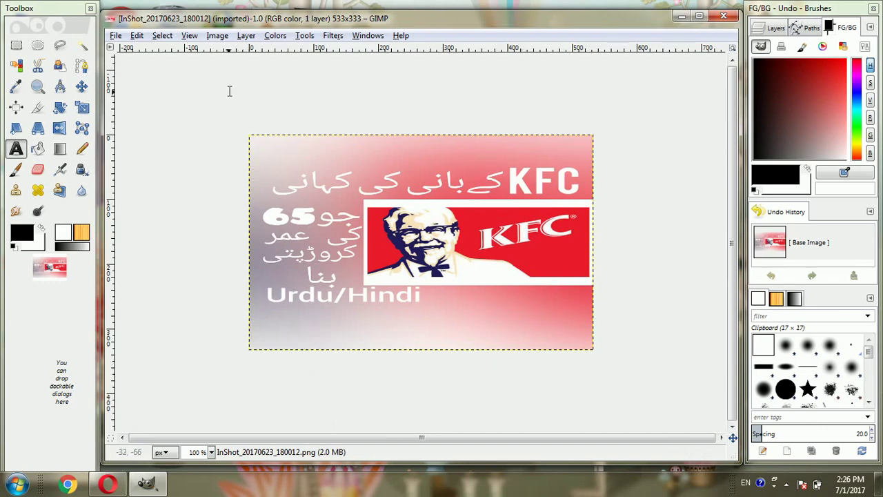
Step: Scale the whole image to a width of 222 px with width and height linked
click(217, 36)
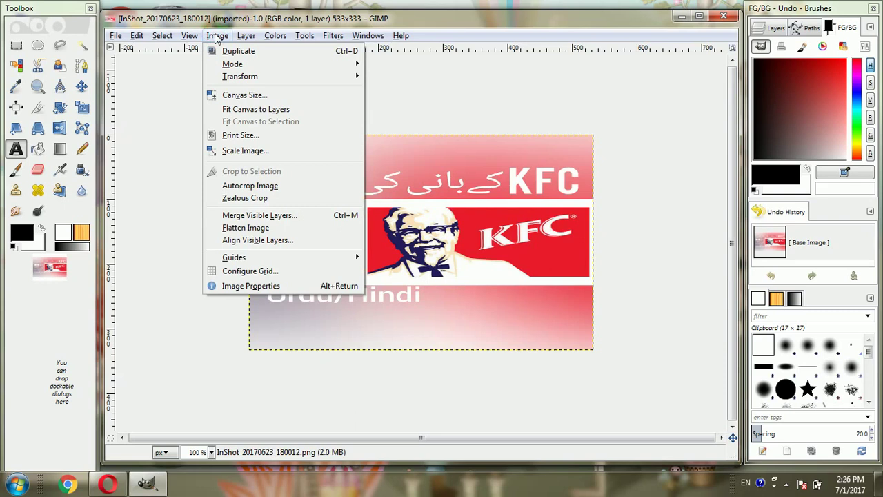
click(245, 151)
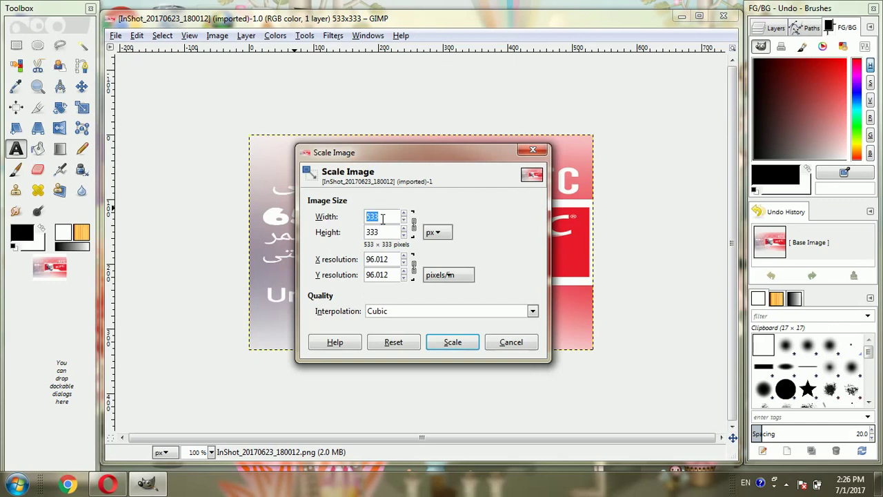
text(222)
click(444, 343)
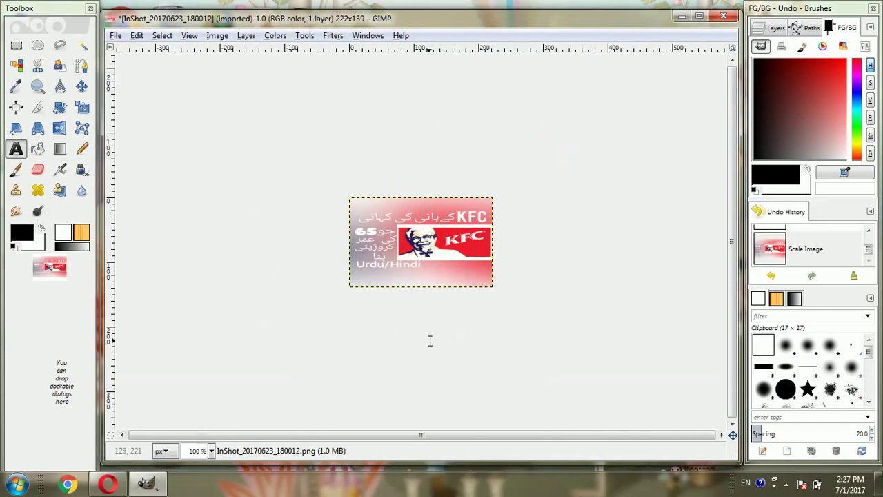
Step: Start another Scale Image operation with a width of 444 px and a height of 278 px, and unlink the two dimensions
click(218, 38)
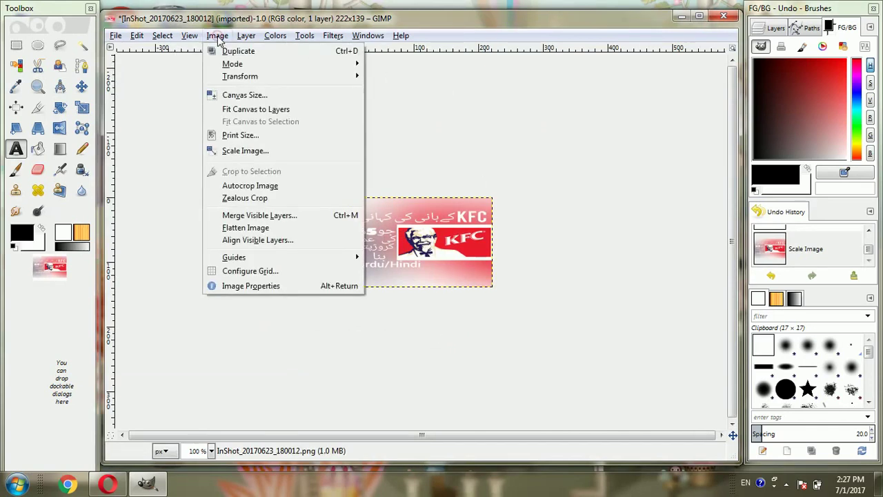
click(246, 152)
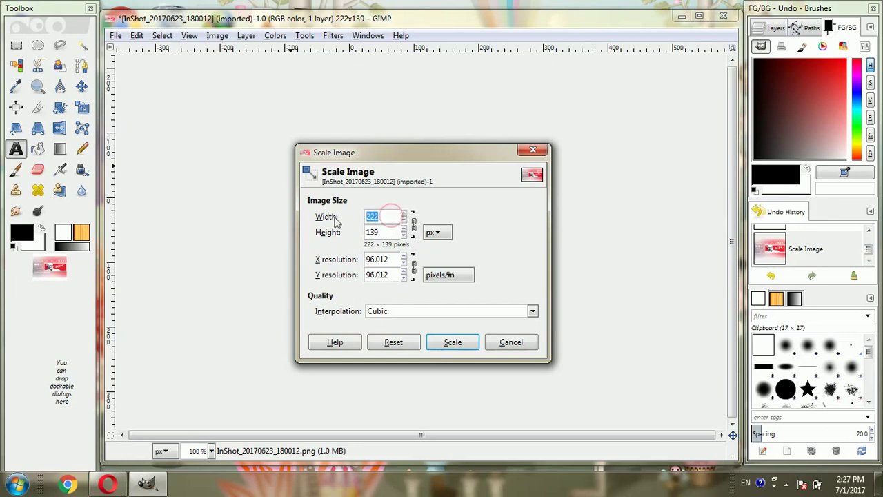
text(444)
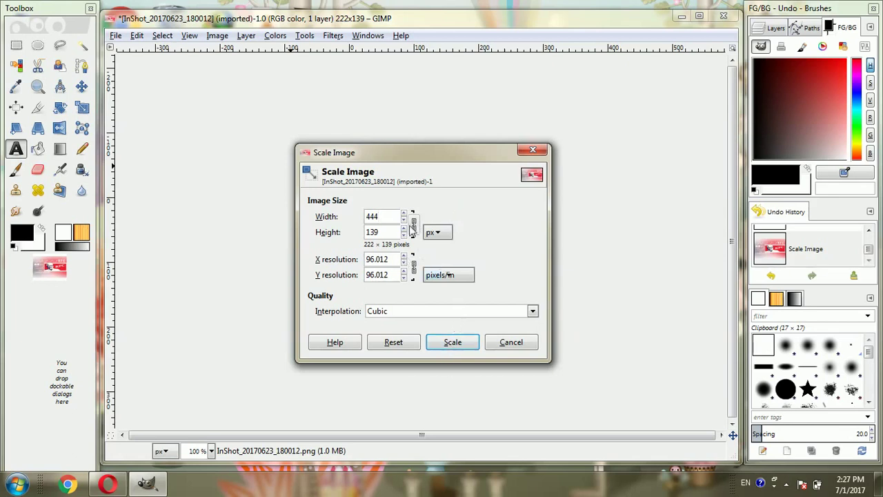
click(414, 225)
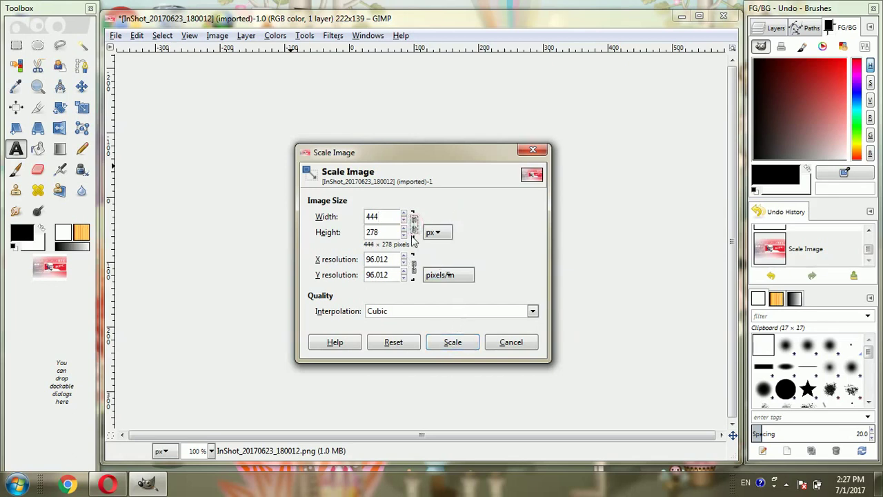
Step: Set the scaling width to 555 px independently of the height, and relink the two dimensions
double_click(386, 217)
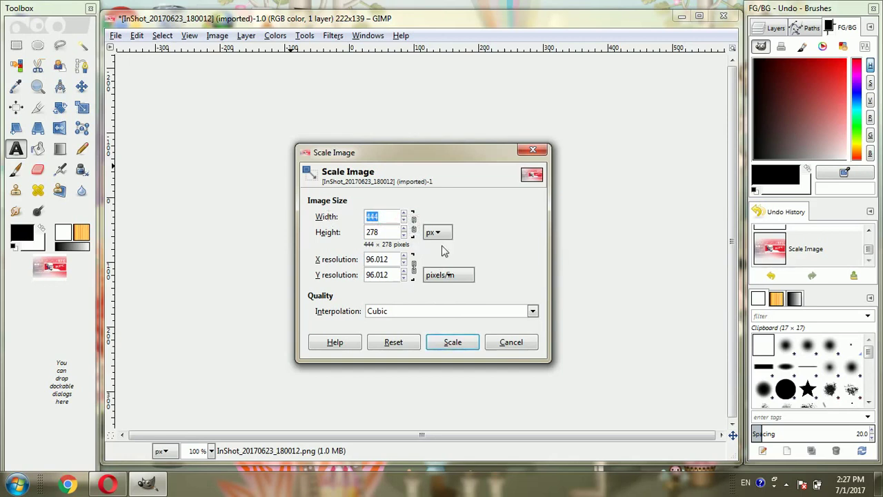
text(555)
click(414, 222)
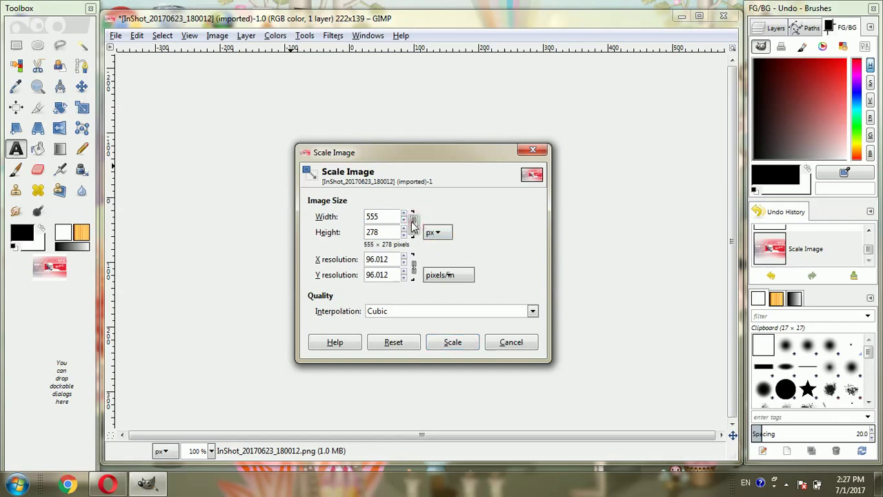
click(414, 224)
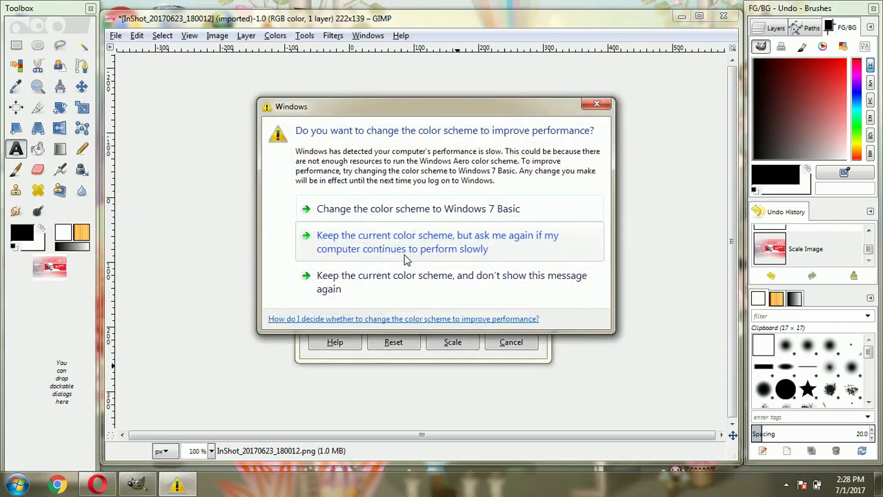
Step: Change the Windows color scheme to Windows 7 Basic and apply the 555 × 278 px scaling to the image
click(416, 209)
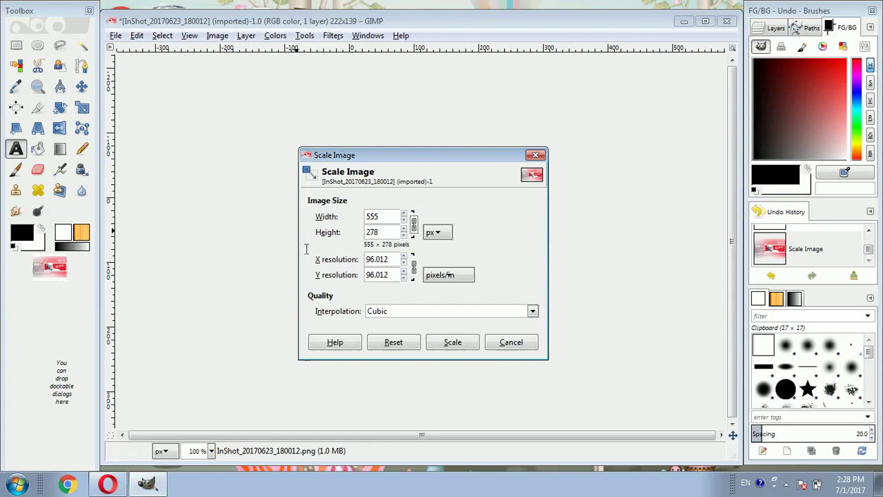
click(630, 128)
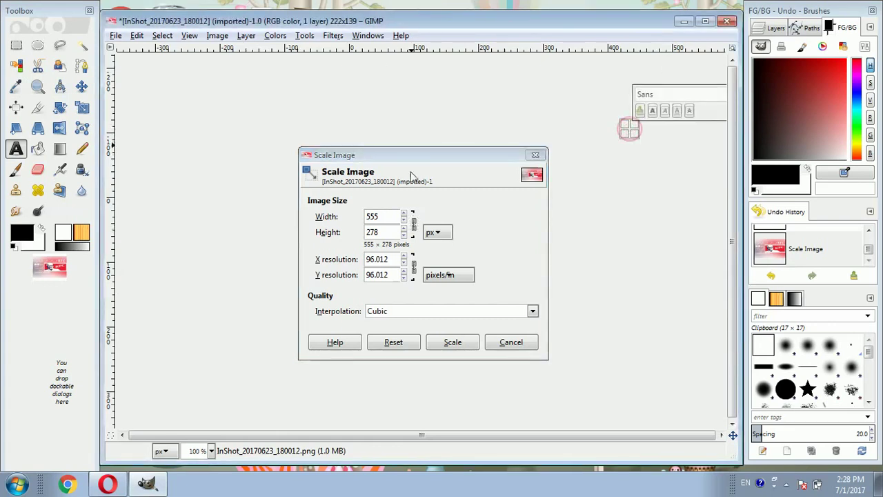
click(317, 123)
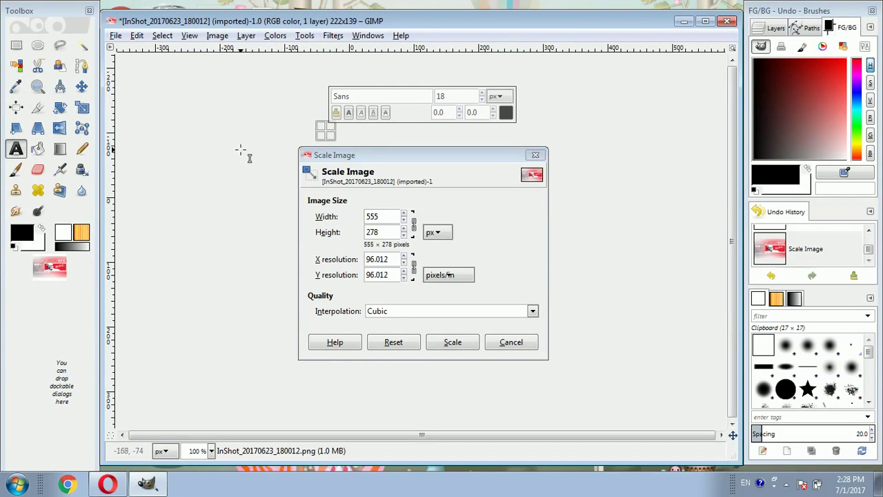
click(453, 342)
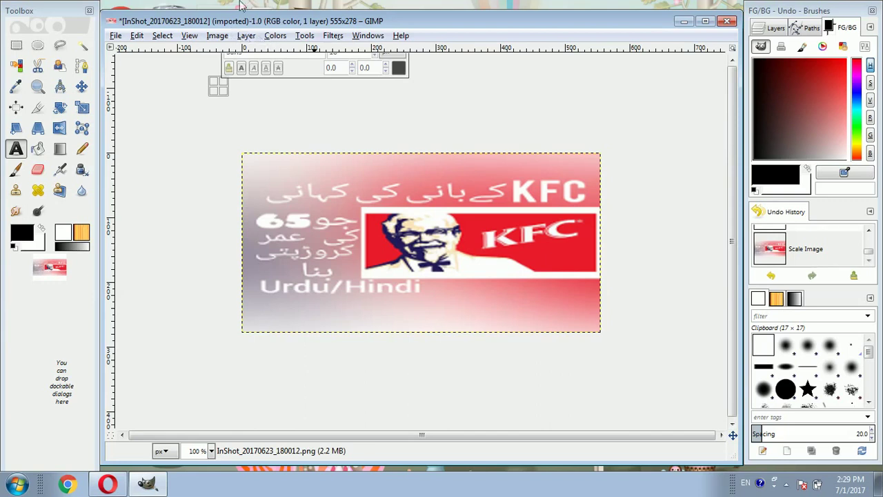
Step: Crop the image with the Crop tool to the KFC logo banner, about 364 × 104 px
click(304, 34)
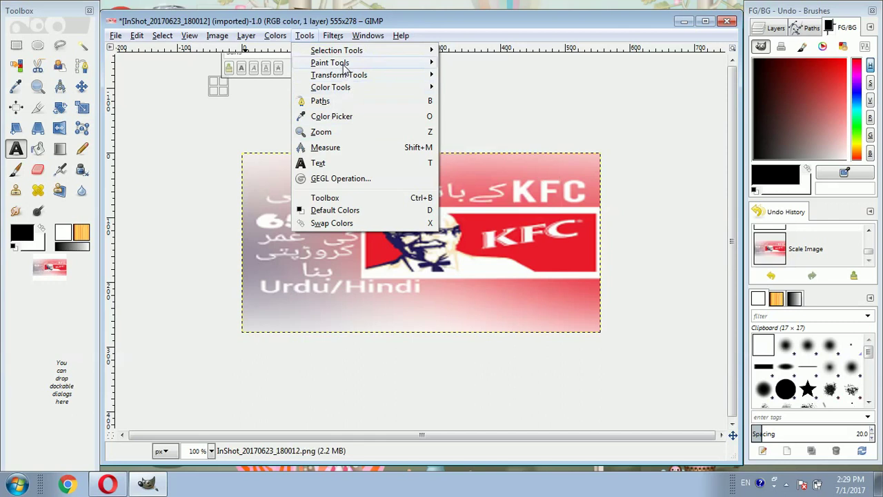
mouse_move(324, 77)
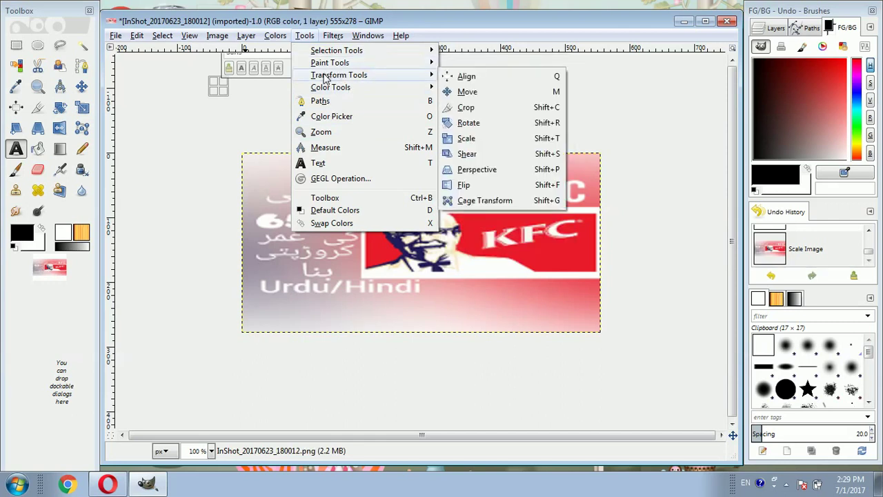
click(466, 108)
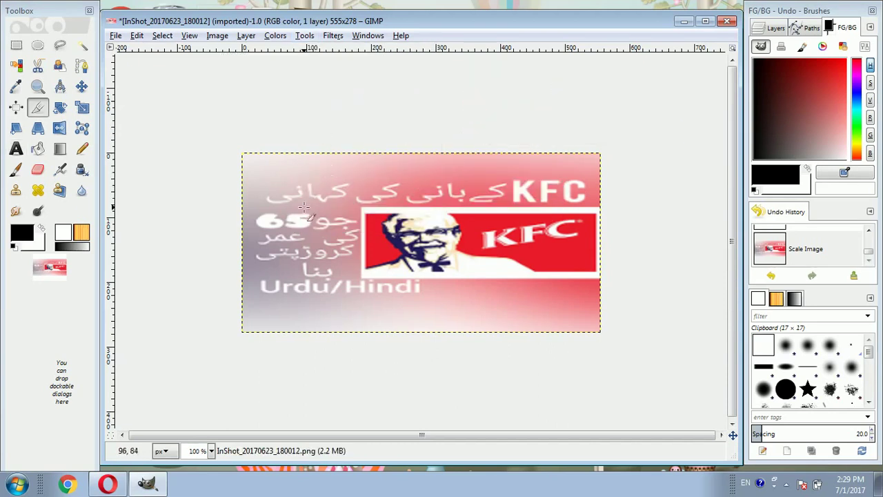
drag(363, 209, 599, 277)
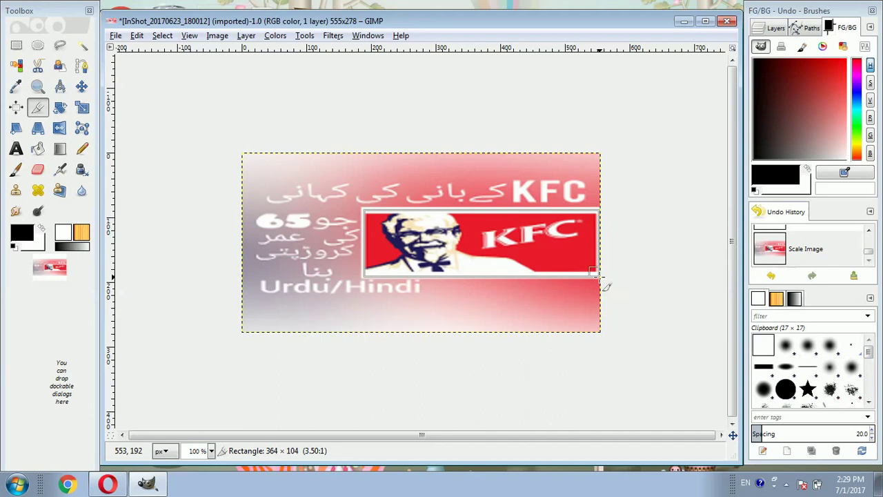
drag(605, 286, 604, 286)
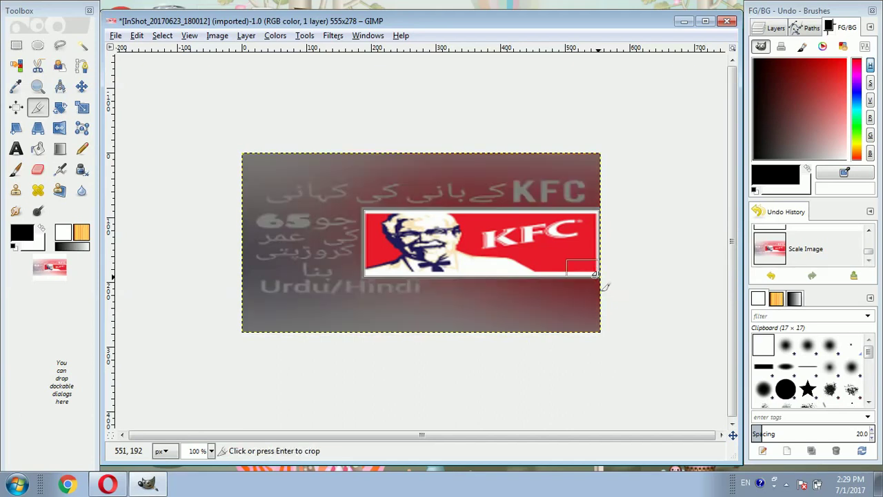
key(Return)
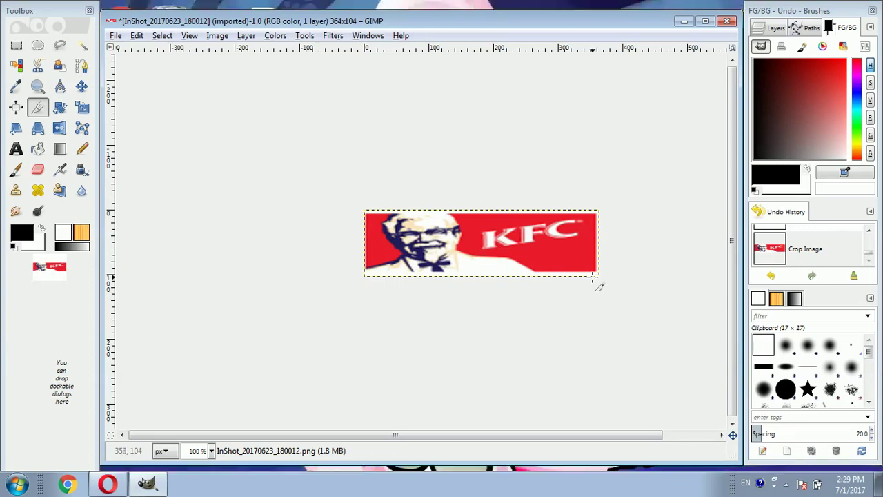
Step: Undo the crop and mirror the whole image horizontally with the Flip tool
key(ctrl+z)
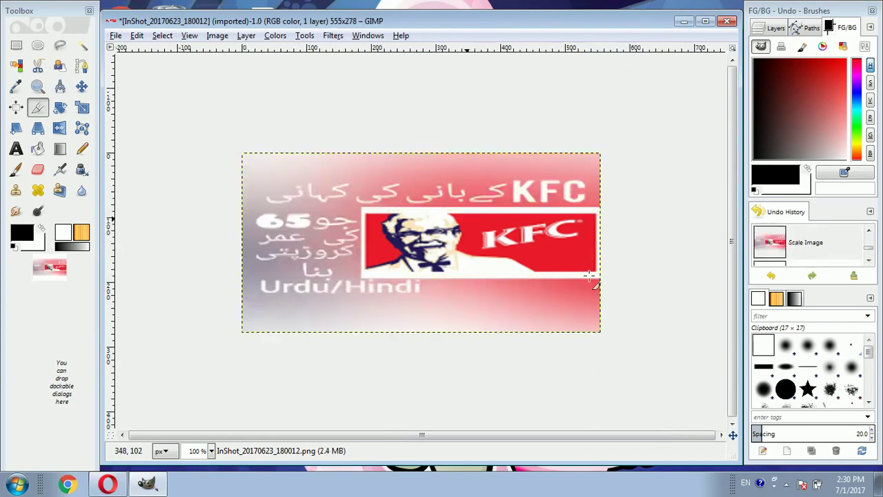
click(301, 37)
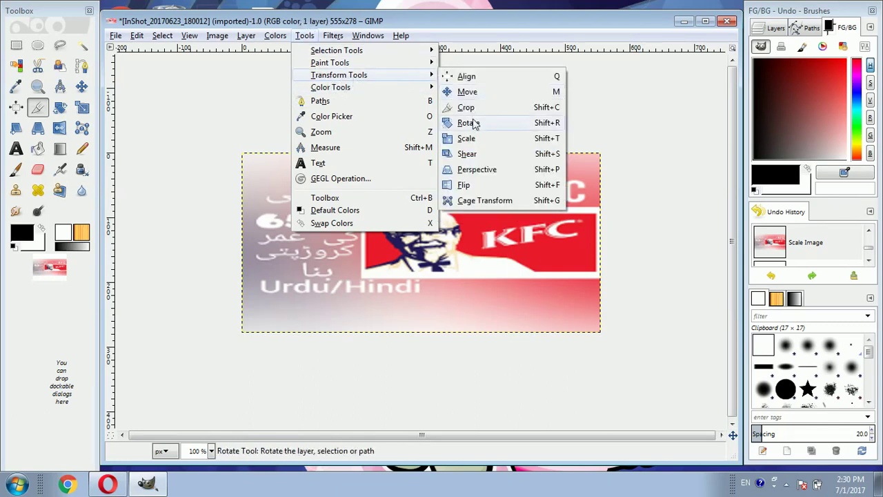
click(468, 184)
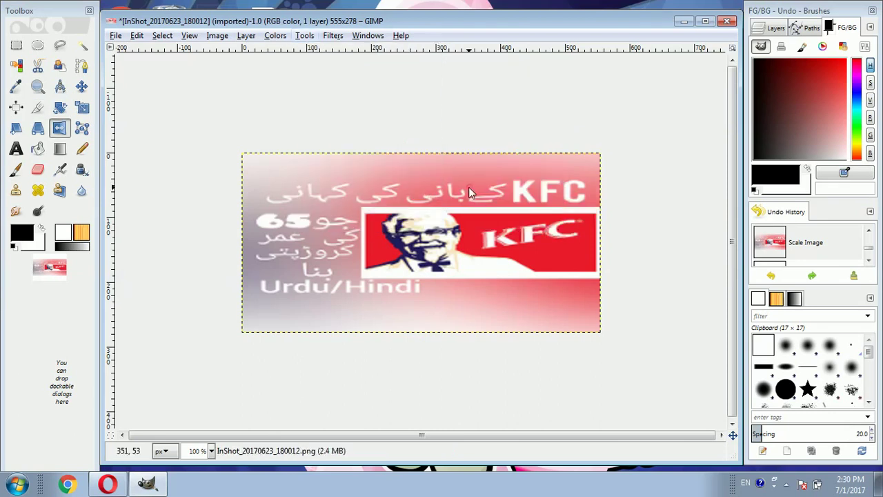
click(425, 126)
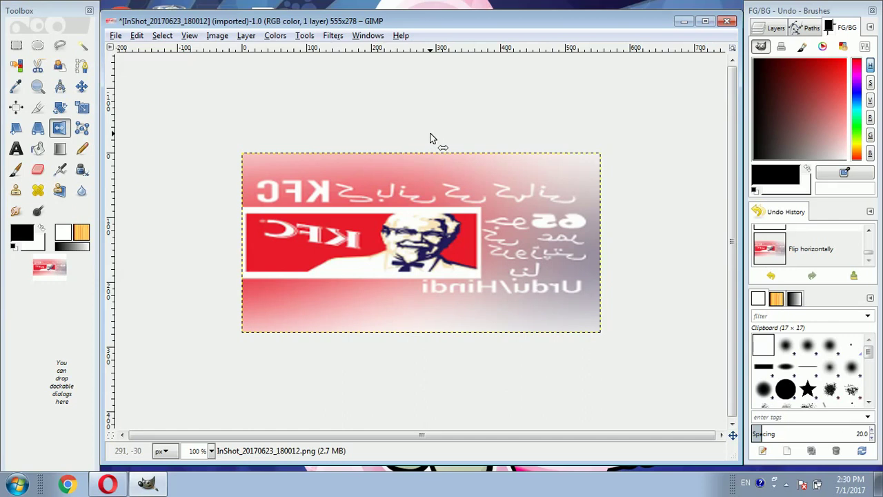
Step: Rotate the flipped image layer by 89.07° about its center with the Rotate tool
click(304, 35)
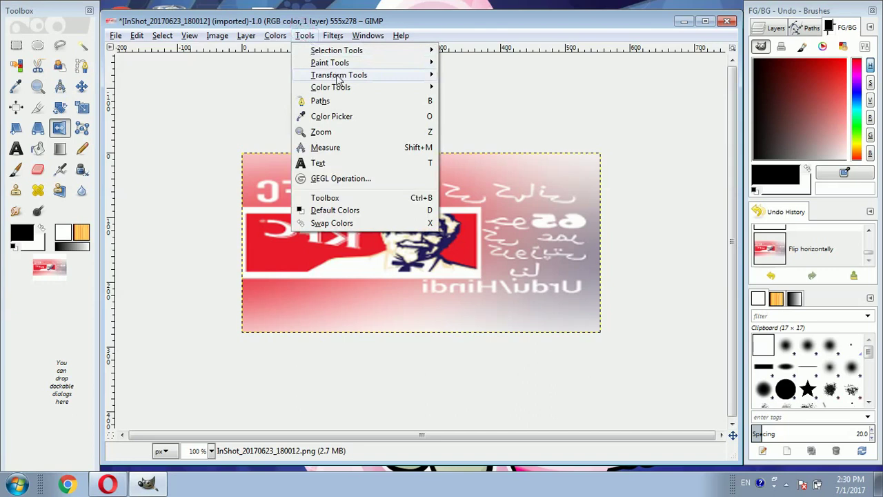
mouse_move(338, 75)
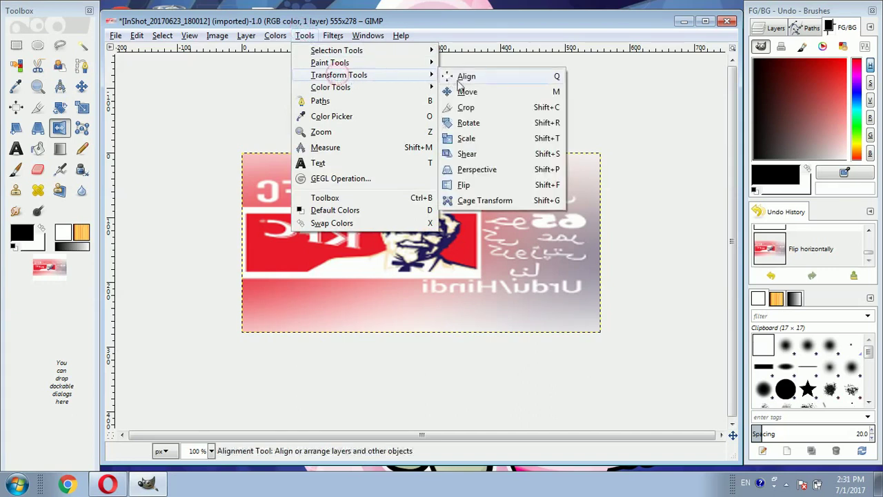
click(488, 125)
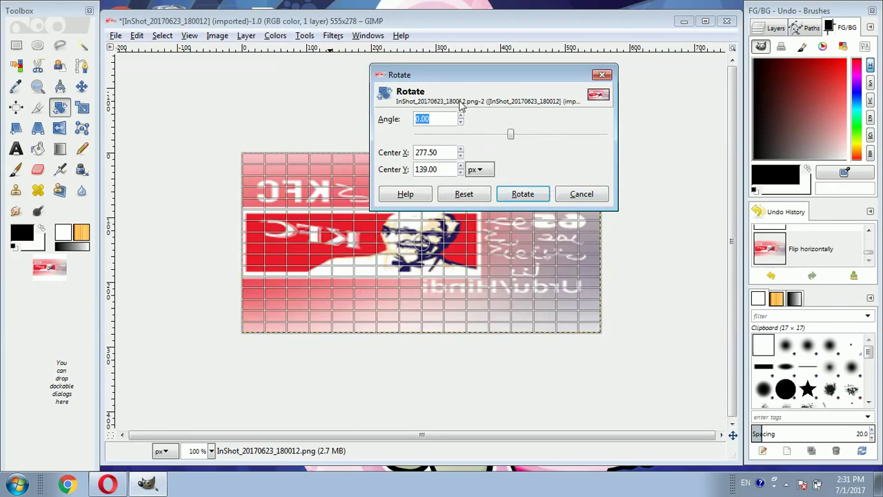
drag(510, 136, 475, 145)
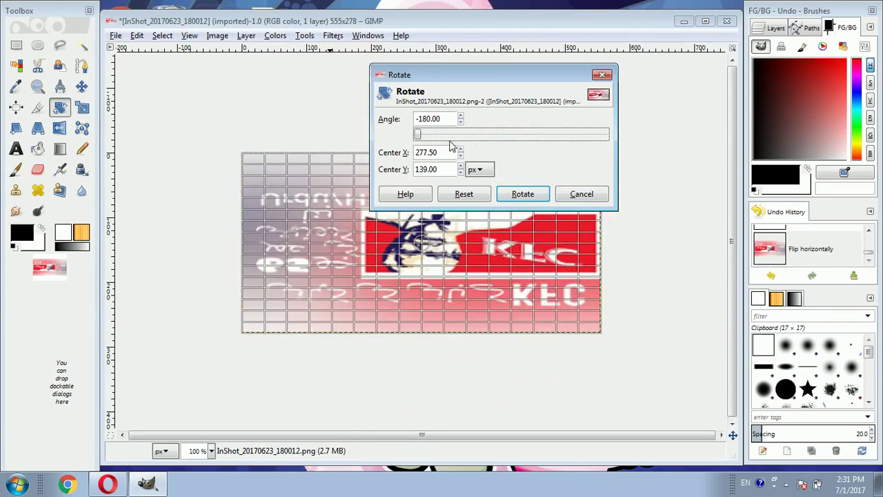
drag(416, 136, 560, 138)
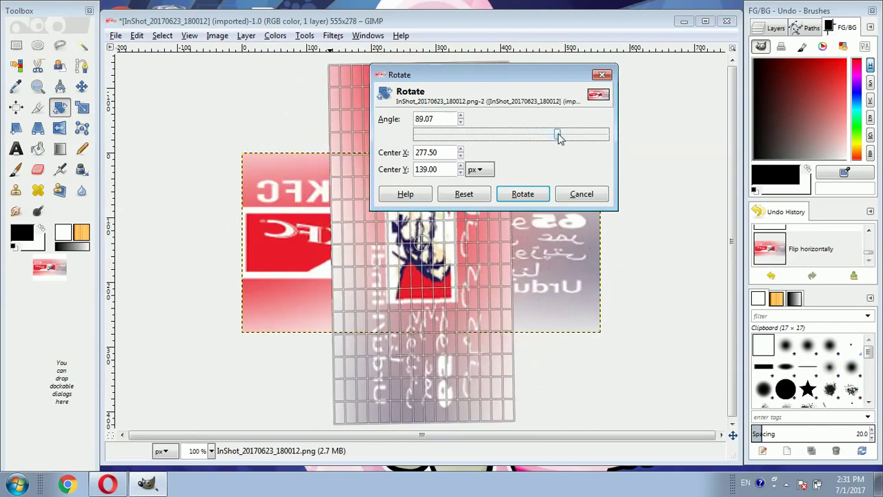
click(523, 195)
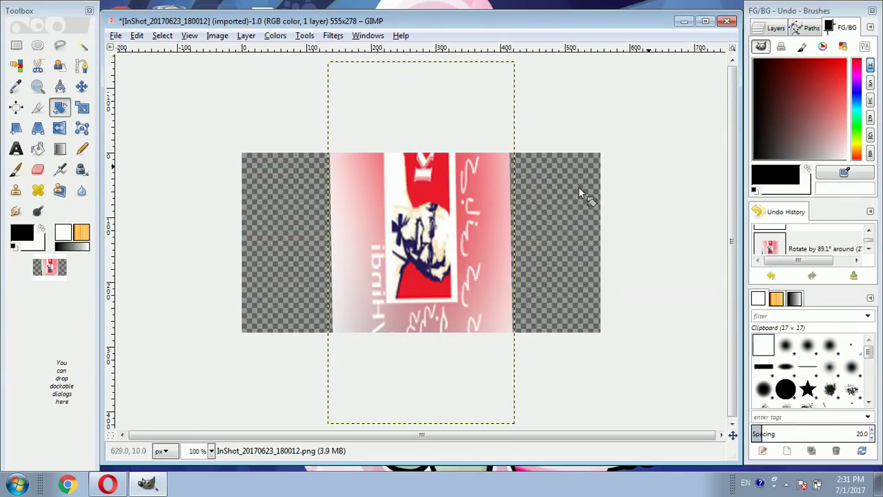
click(457, 386)
drag(457, 387, 430, 363)
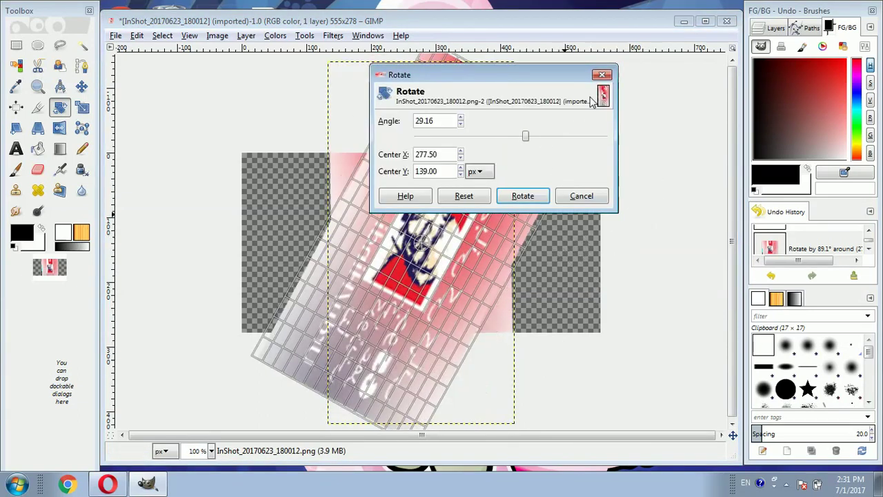
click(601, 76)
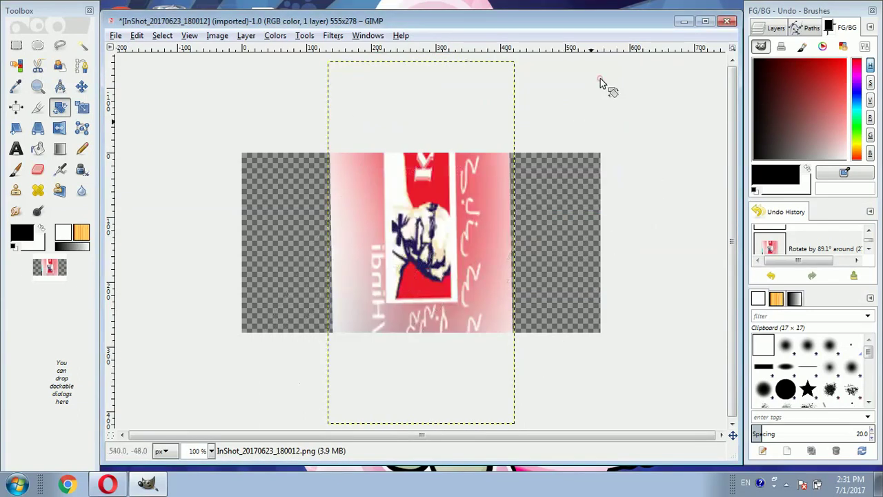
Step: Rotate the upright layer freehand by about 90.59° so that it lies horizontally again
click(512, 379)
drag(512, 381, 305, 321)
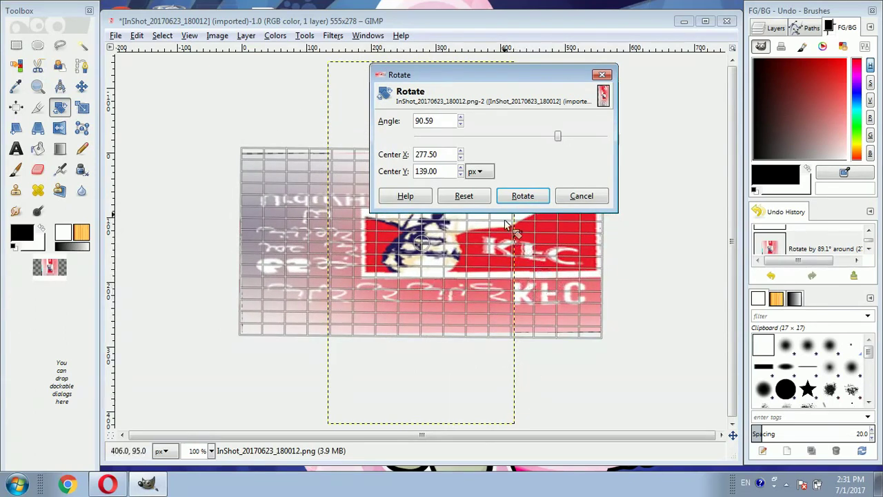
click(517, 196)
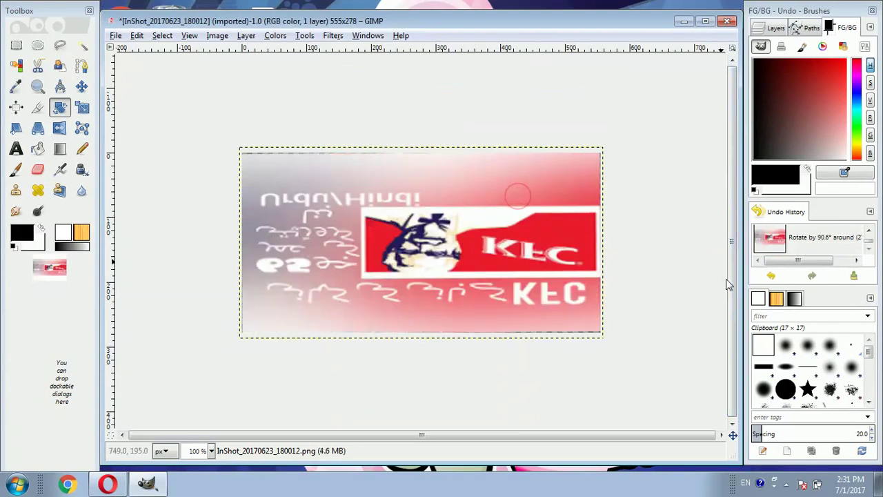